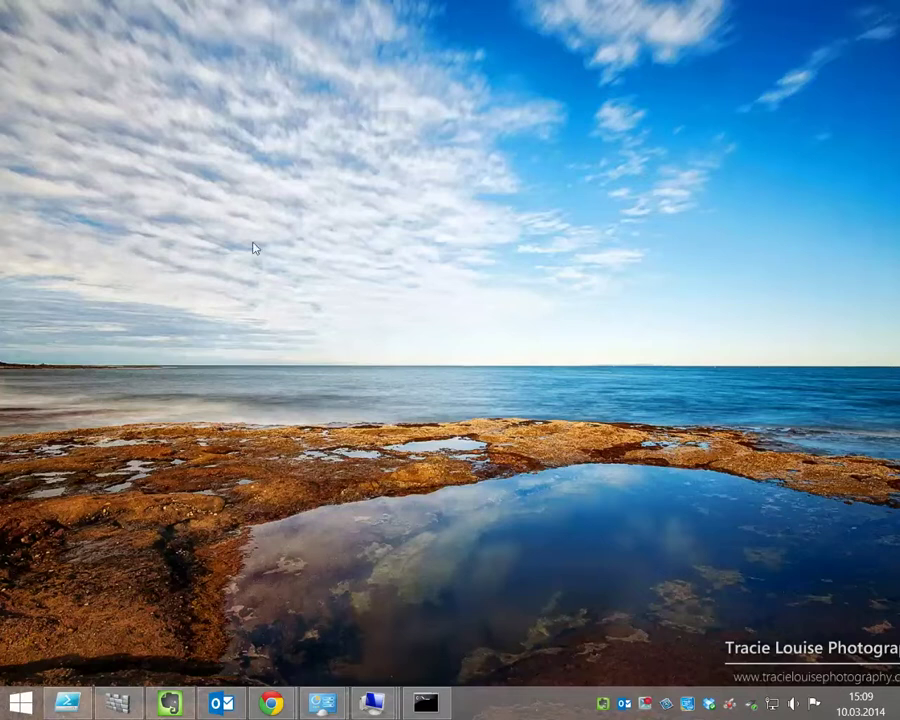
pyautogui.moveTo(274, 690)
pyautogui.click(326, 644)
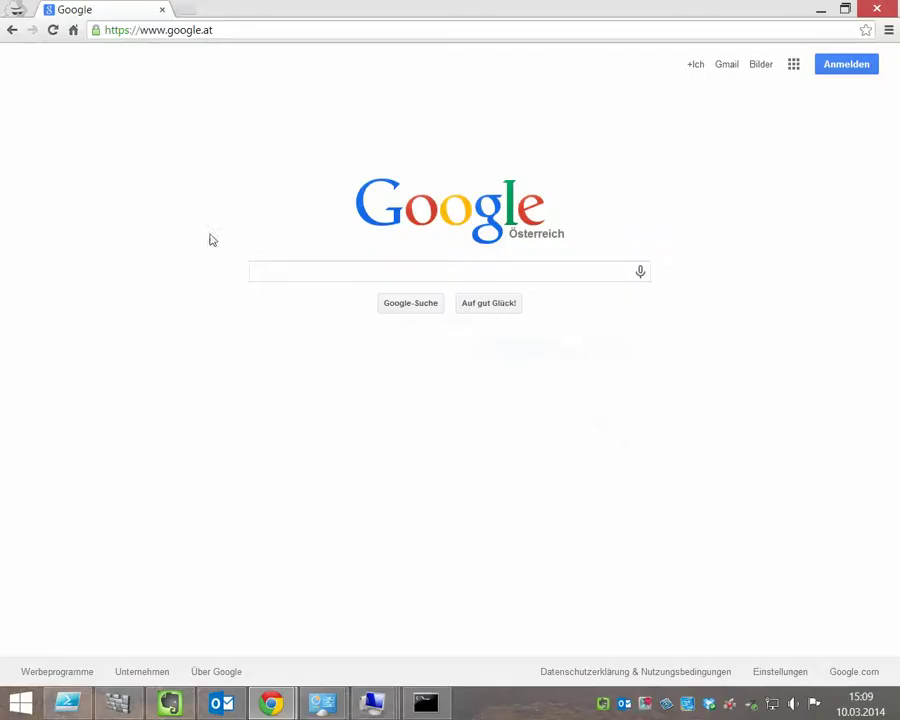
pyautogui.click(240, 36)
pyautogui.write('h')
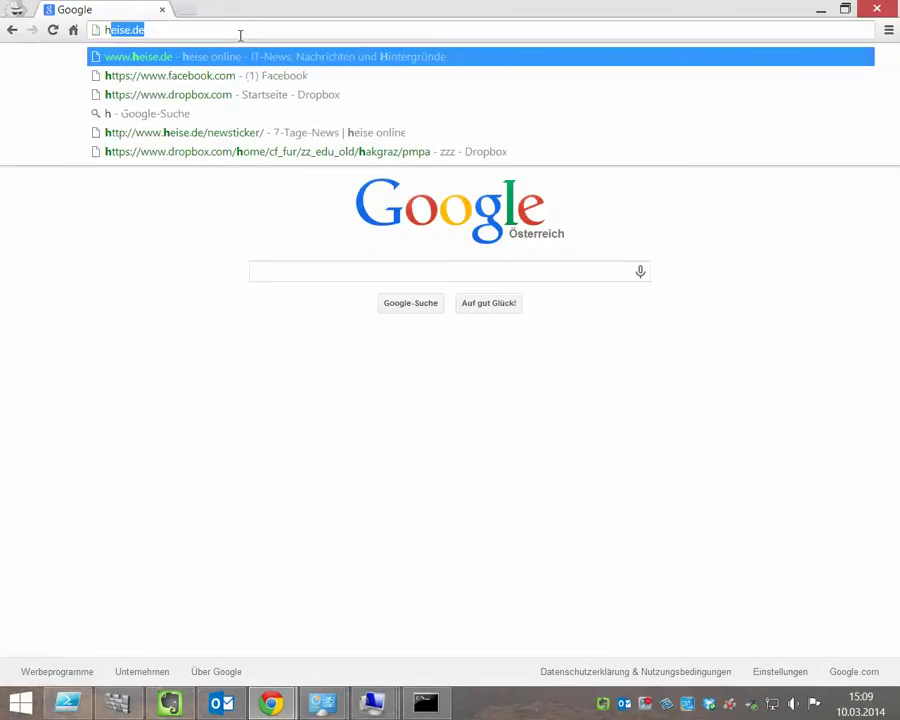
pyautogui.write('ttps://ninite.com')
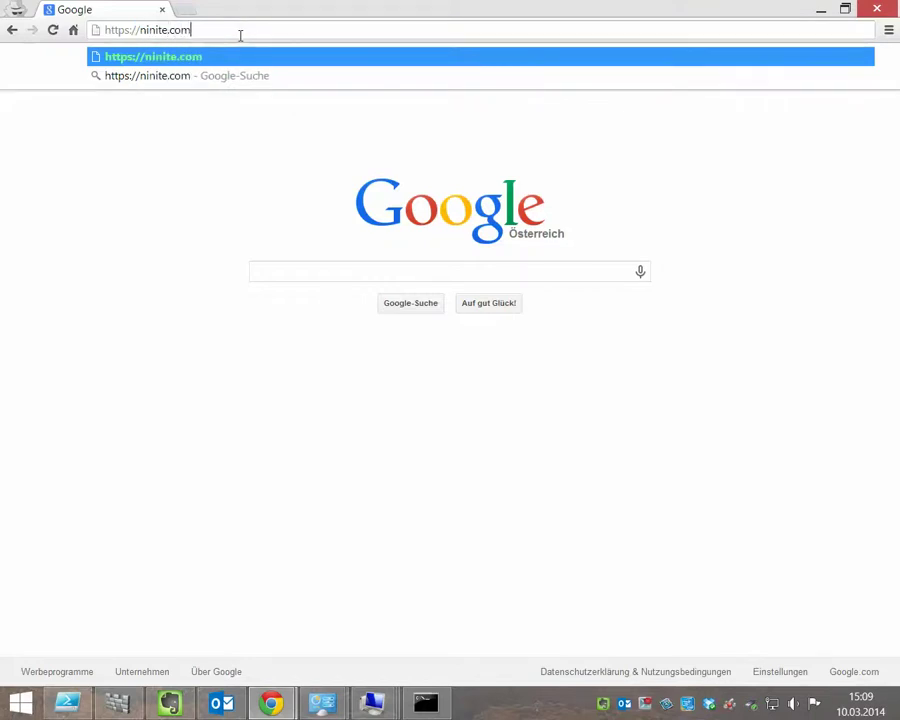
pyautogui.press('Return')
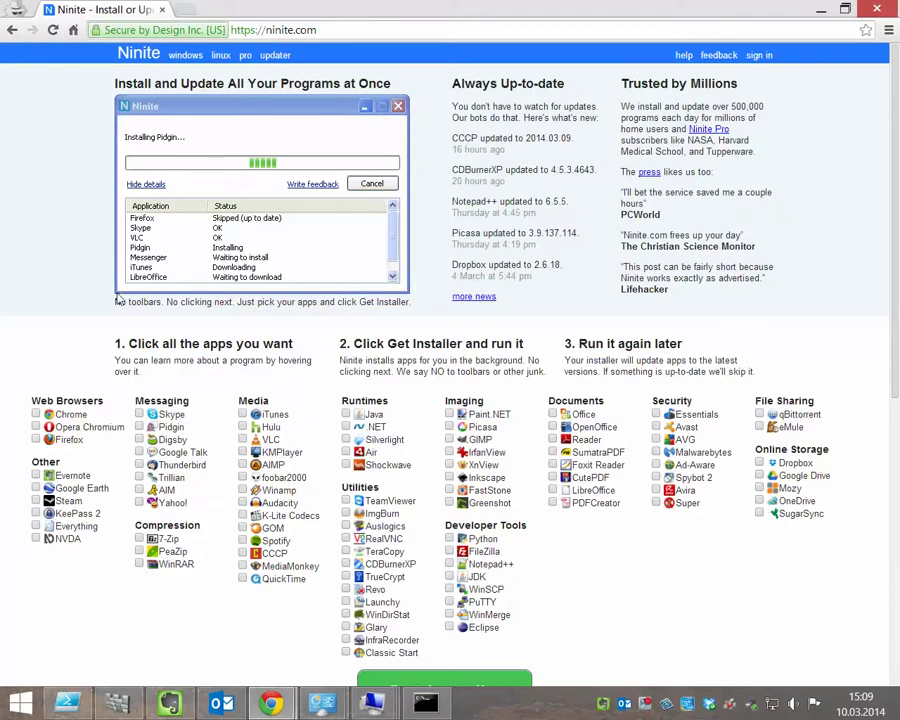
# Zoom the Ninite page to 200% and scroll down to the app checkboxes.
pyautogui.hotkey('ctrl', '+')
pyautogui.hotkey('ctrl', '+')
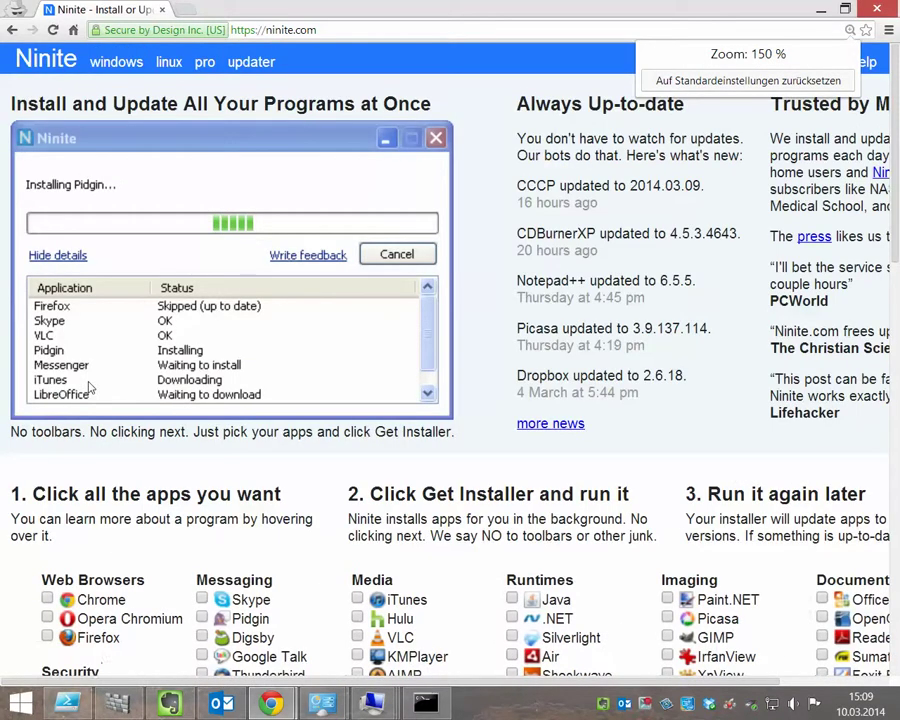
pyautogui.hotkey('ctrl', '+')
pyautogui.hotkey('ctrl', '+')
pyautogui.scroll(-6, 130, 390)
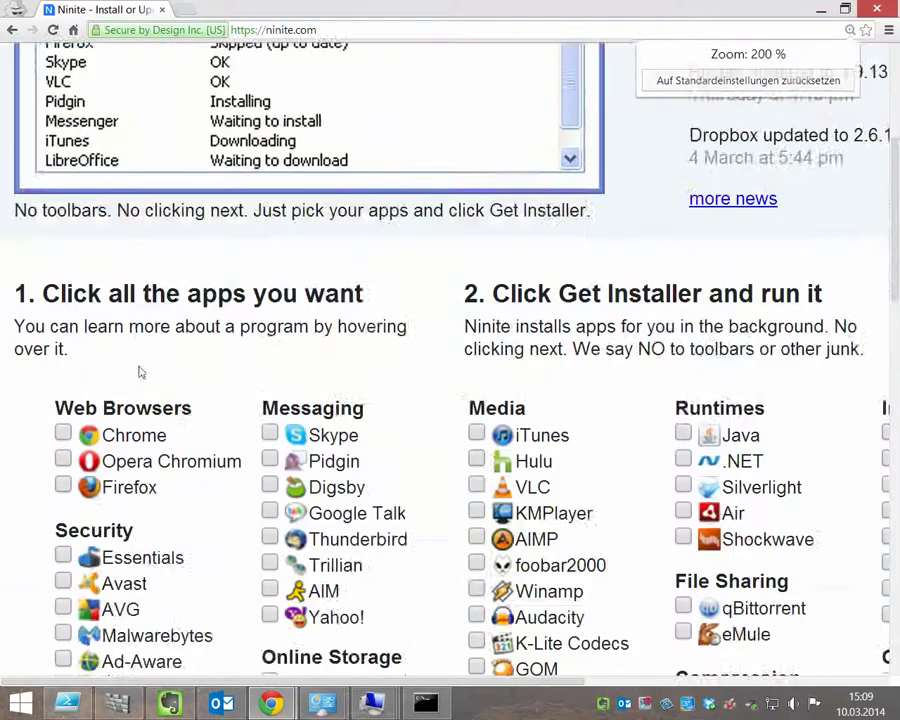
pyautogui.moveTo(186, 220)
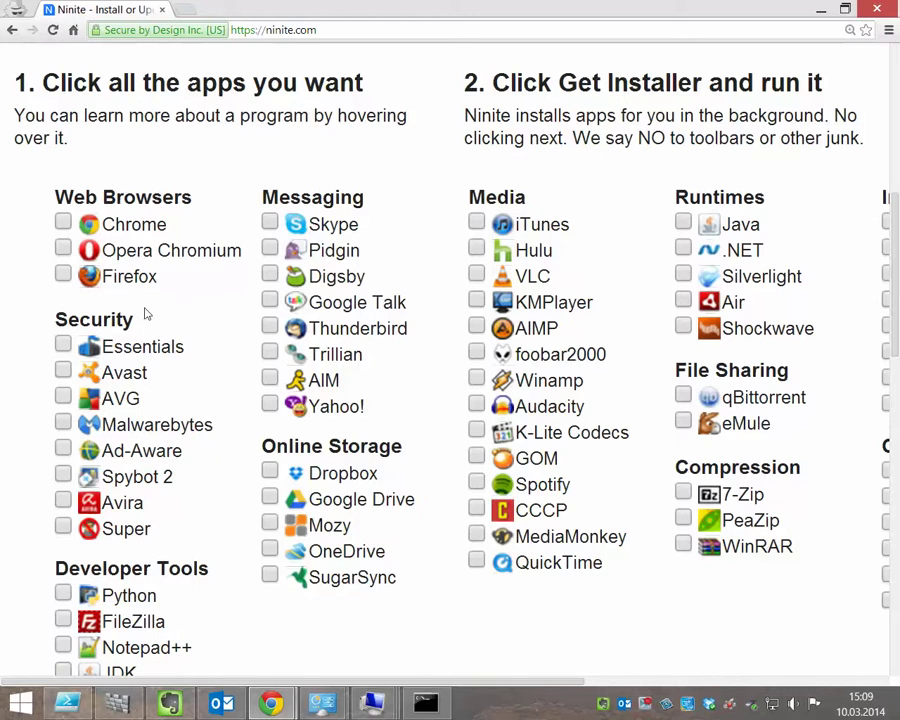
# Tick JDK under Developer Tools and Java under Runtimes, then zoom the page back out.
pyautogui.scroll(-3, 180, 496)
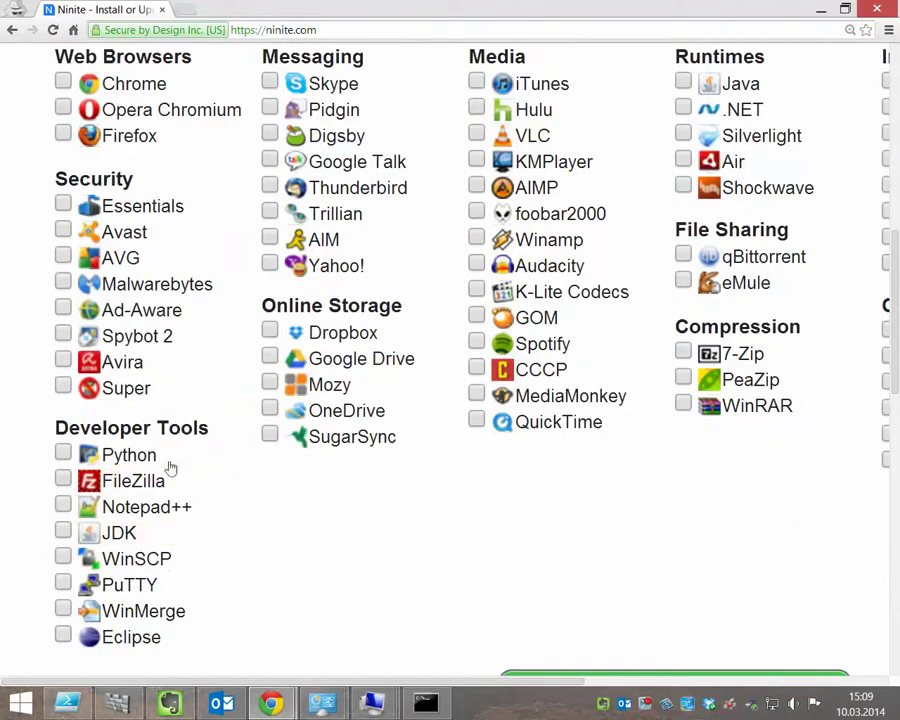
pyautogui.click(131, 537)
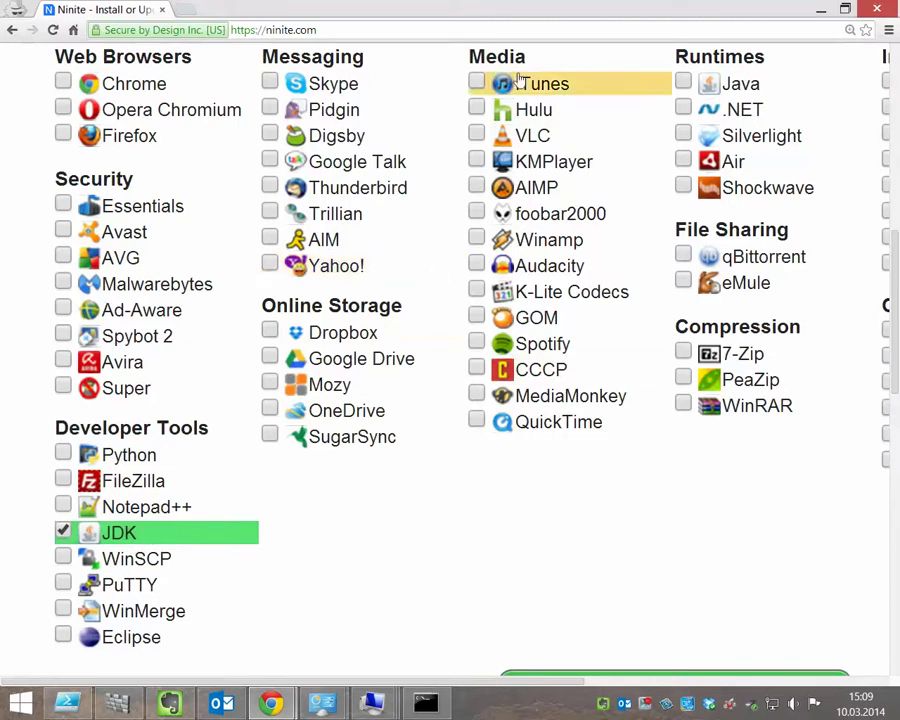
pyautogui.hotkey('ctrl', 'f')
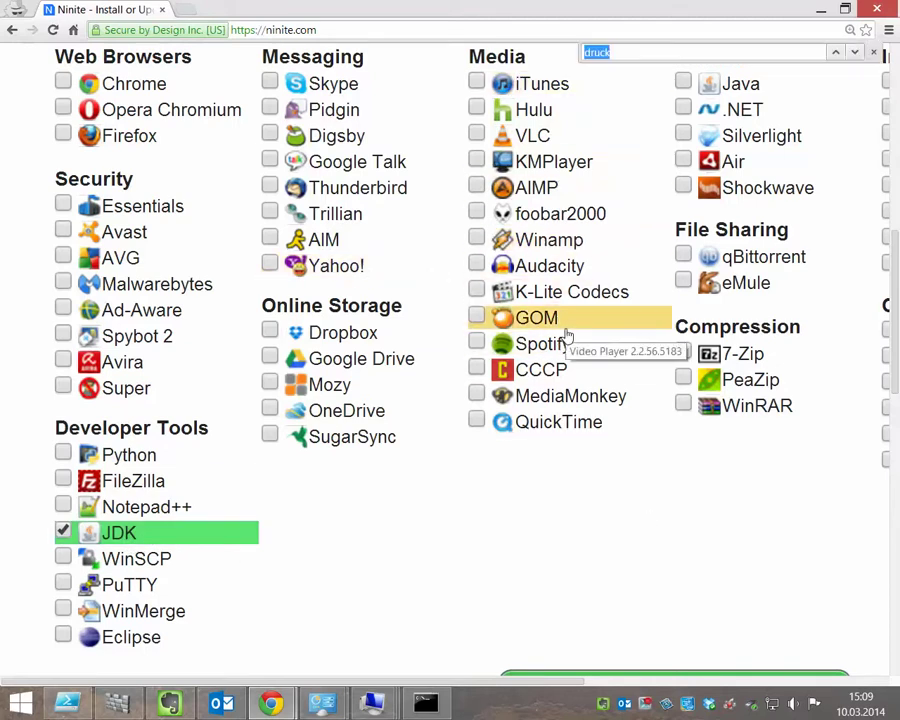
pyautogui.write('java')
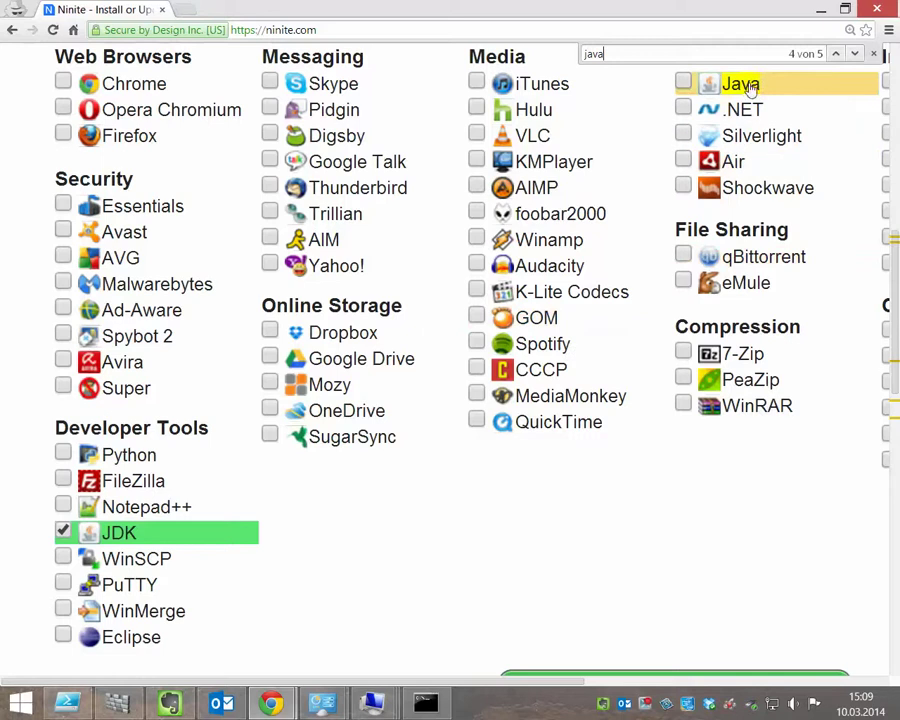
pyautogui.click(727, 84)
pyautogui.scroll(1, 745, 122)
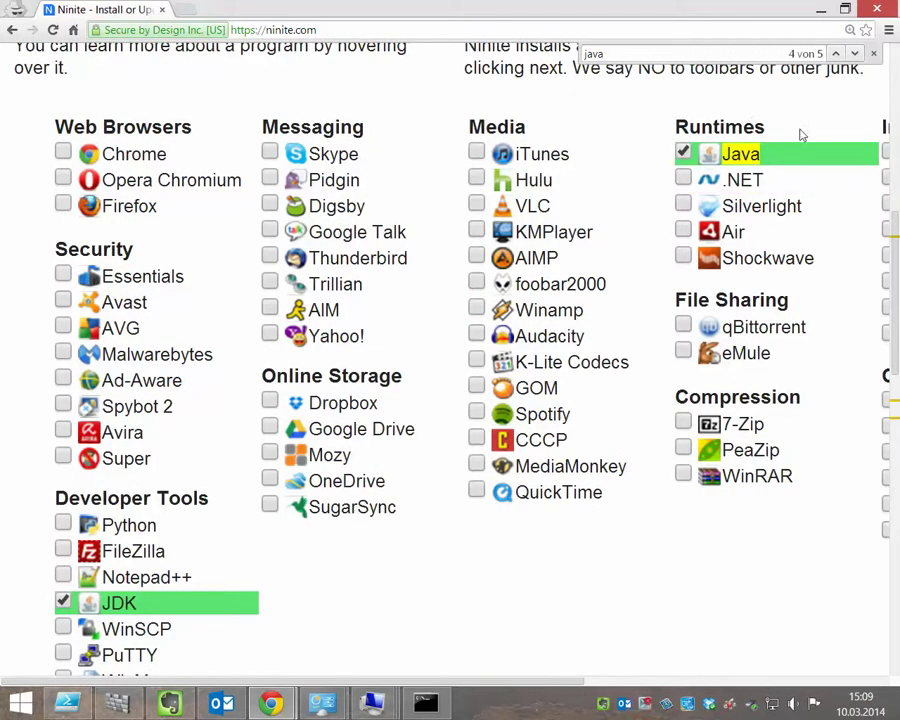
pyautogui.hotkey('ctrl', '-')
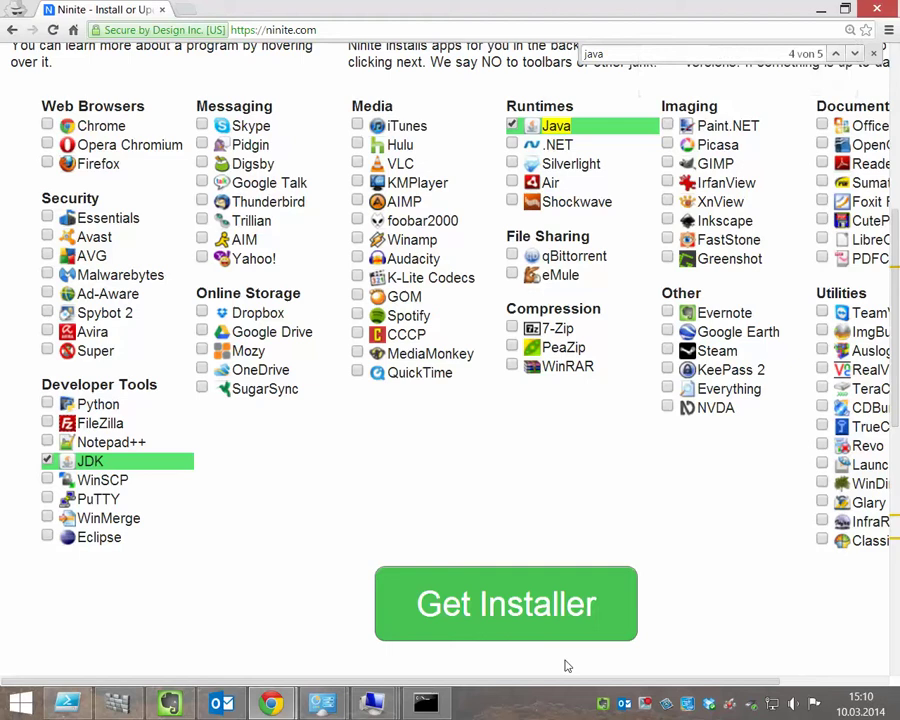
pyautogui.hotkey('ctrl', '-')
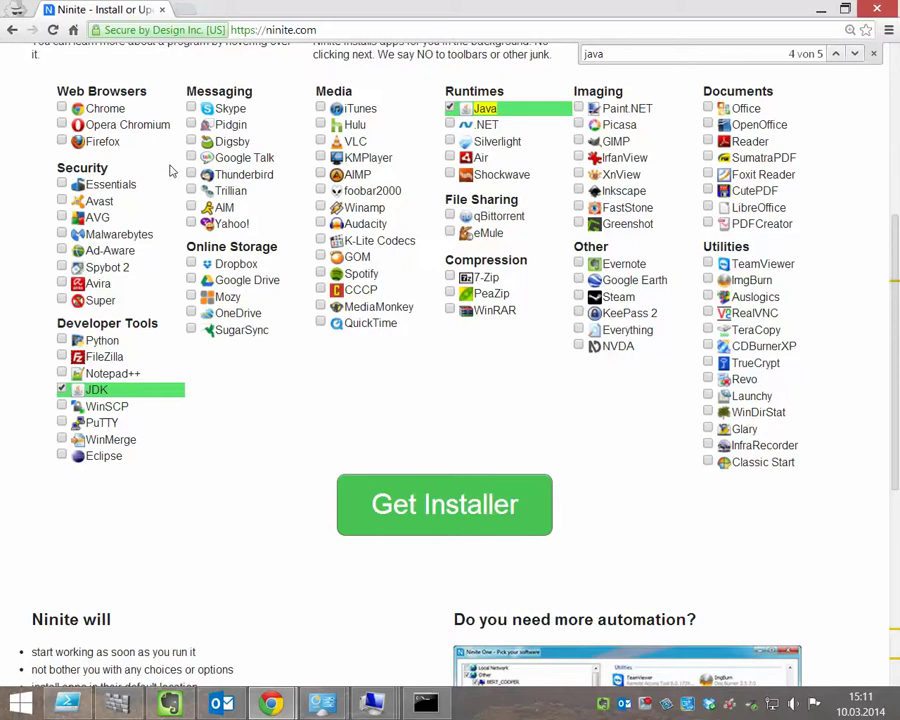
# Choose Get Installer to build a custom Ninite installer for Java and JDK.
pyautogui.click(454, 528)
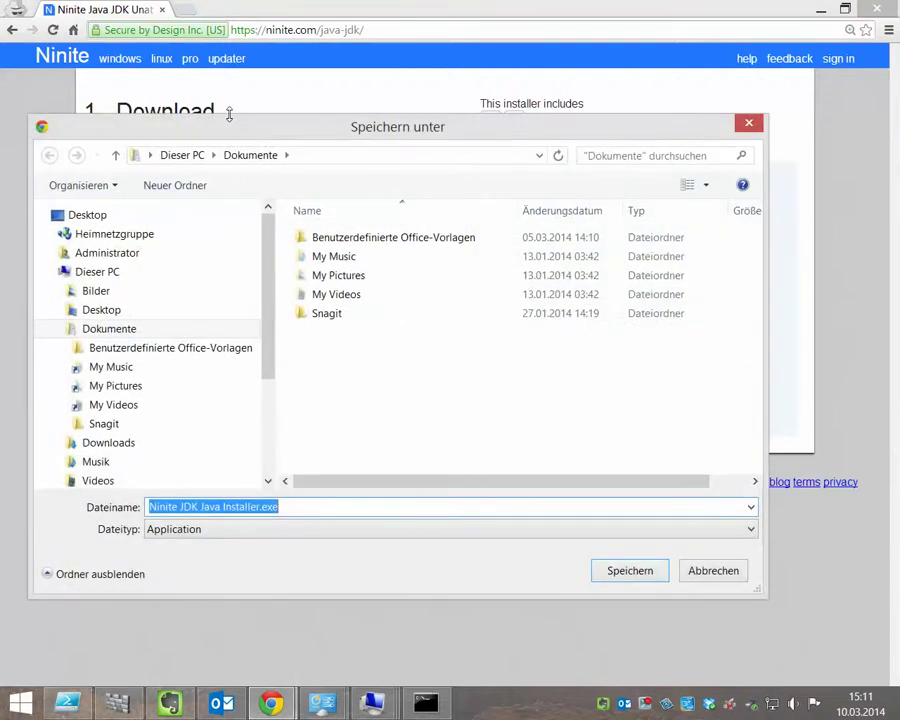
# Save Ninite JDK Java Installer.exe into C:\aaa_daten\aaa_temp.
pyautogui.click(310, 155)
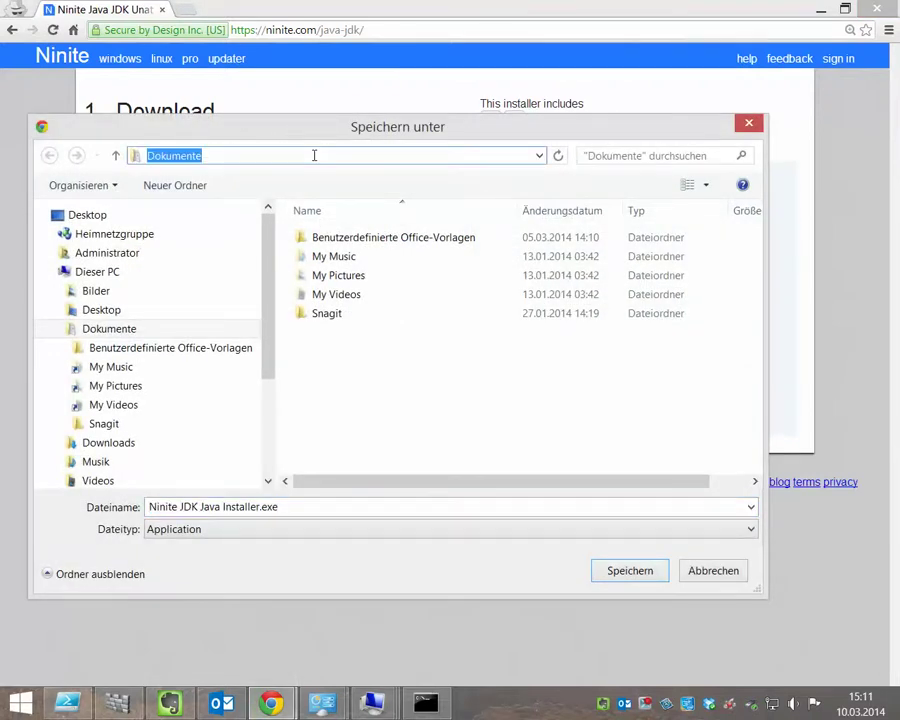
pyautogui.write('c:\\')
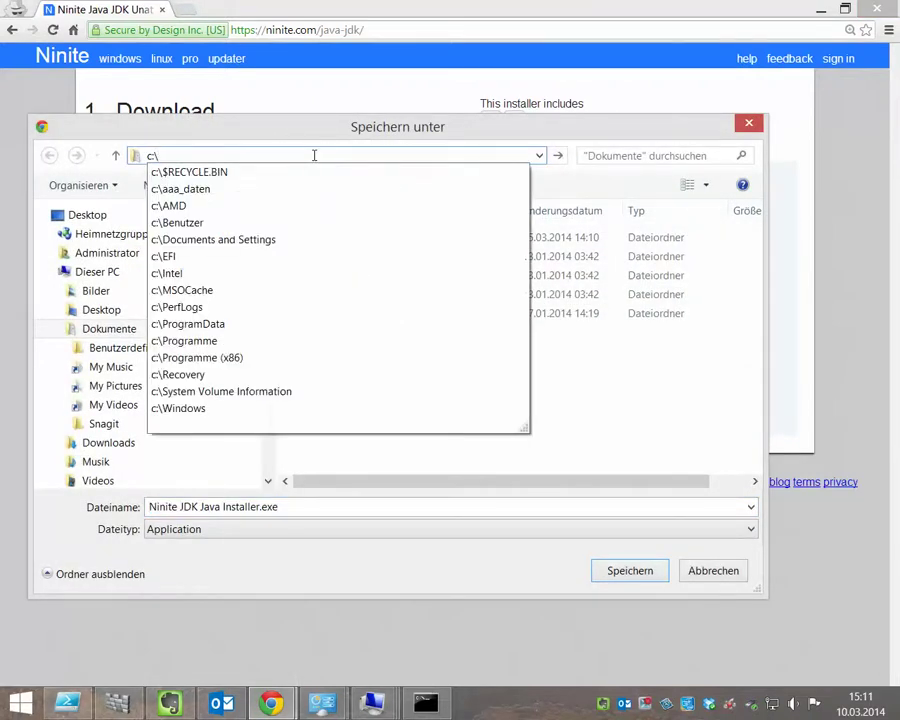
pyautogui.write('a')
pyautogui.press('Down')
pyautogui.write('\\')
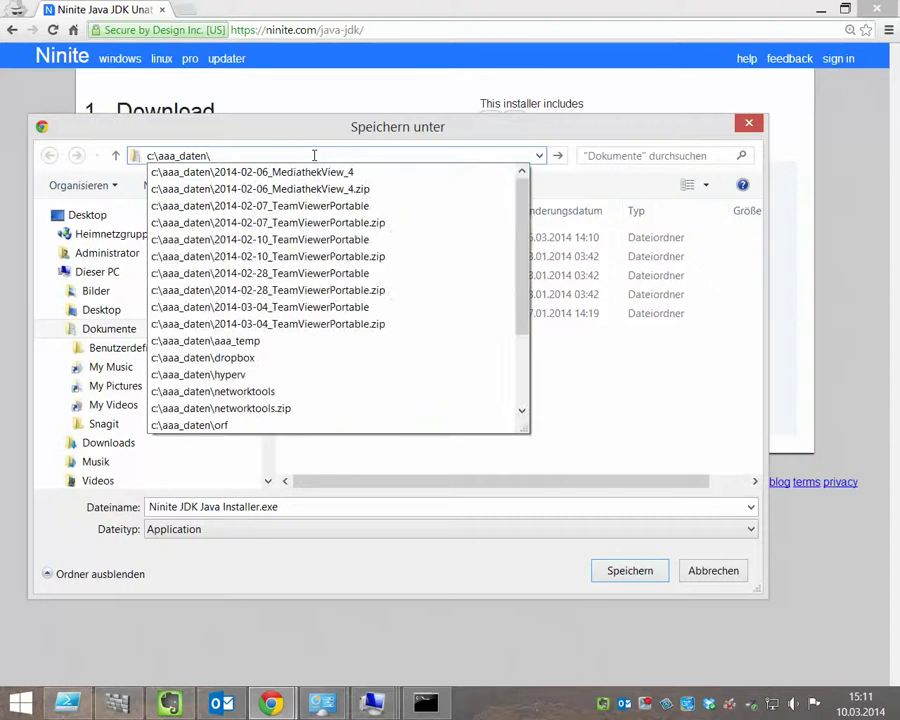
pyautogui.write('a')
pyautogui.press('Down')
pyautogui.press('Return')
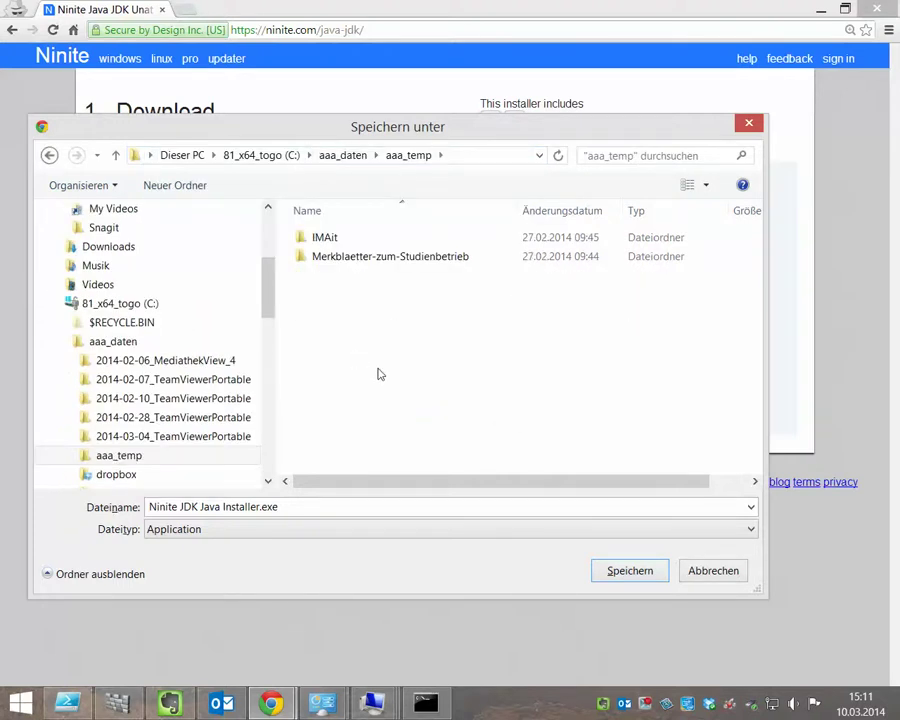
pyautogui.press('Return')
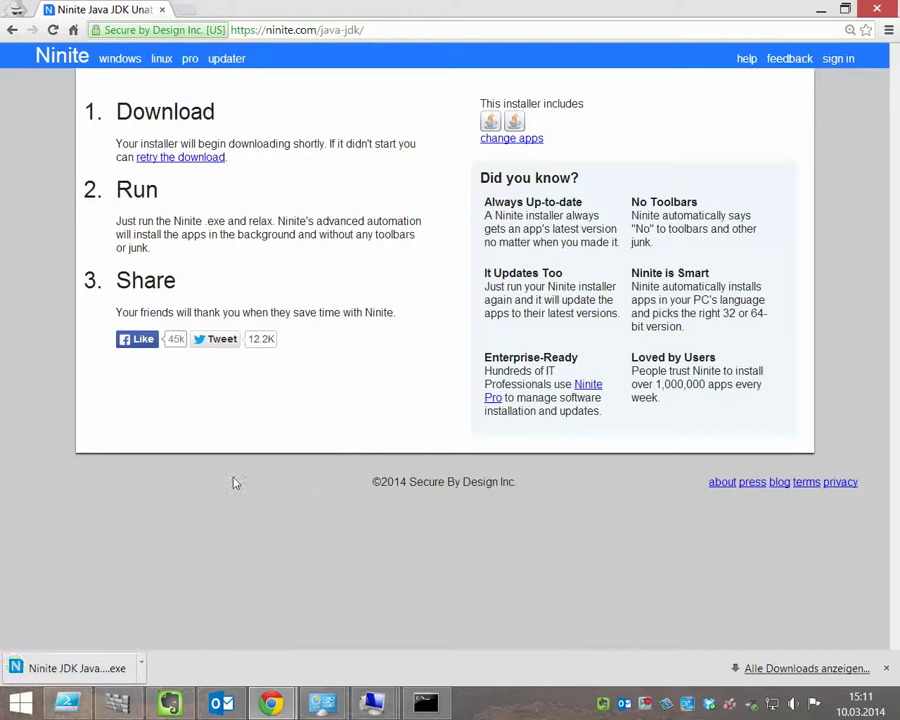
# Run the downloaded installer until it finishes, with JDK installed and both Java versions skipped.
pyautogui.click(72, 668)
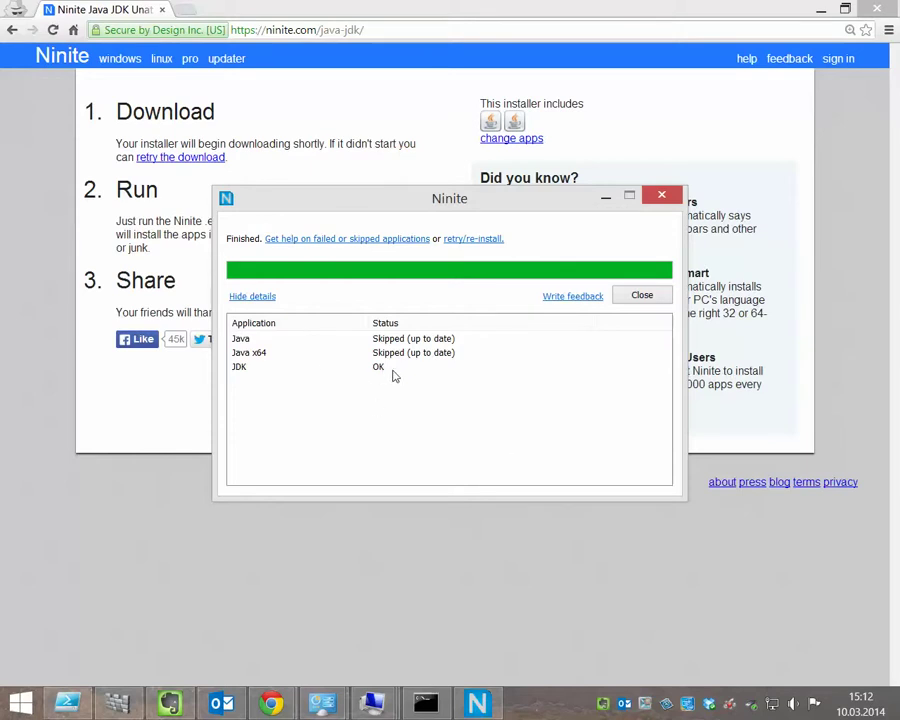
# Close the finished Ninite window and open a maximized File Explorer.
pyautogui.click(642, 296)
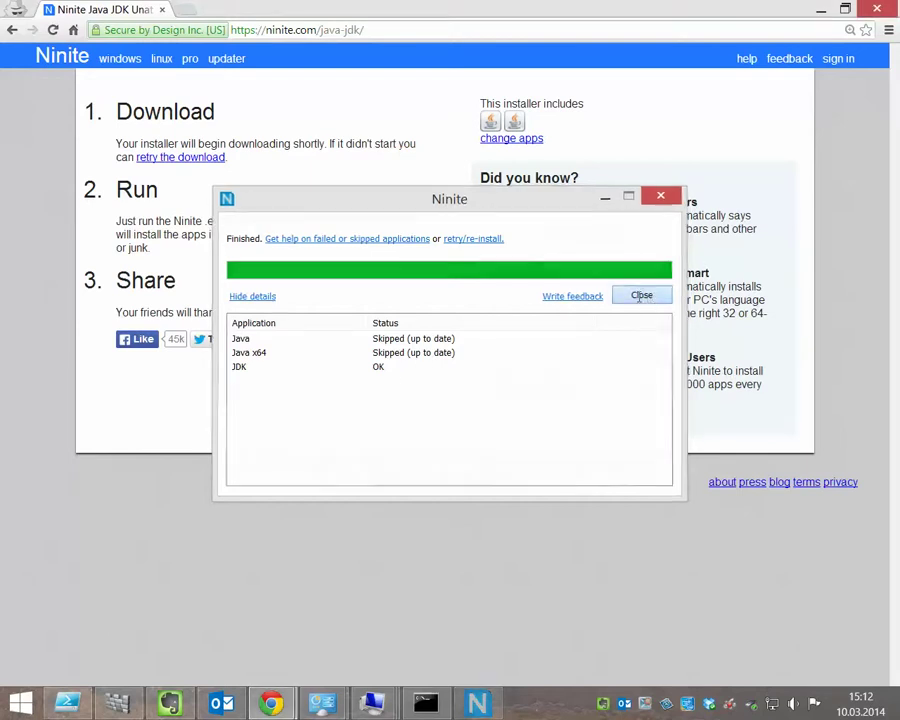
pyautogui.press('super+e')
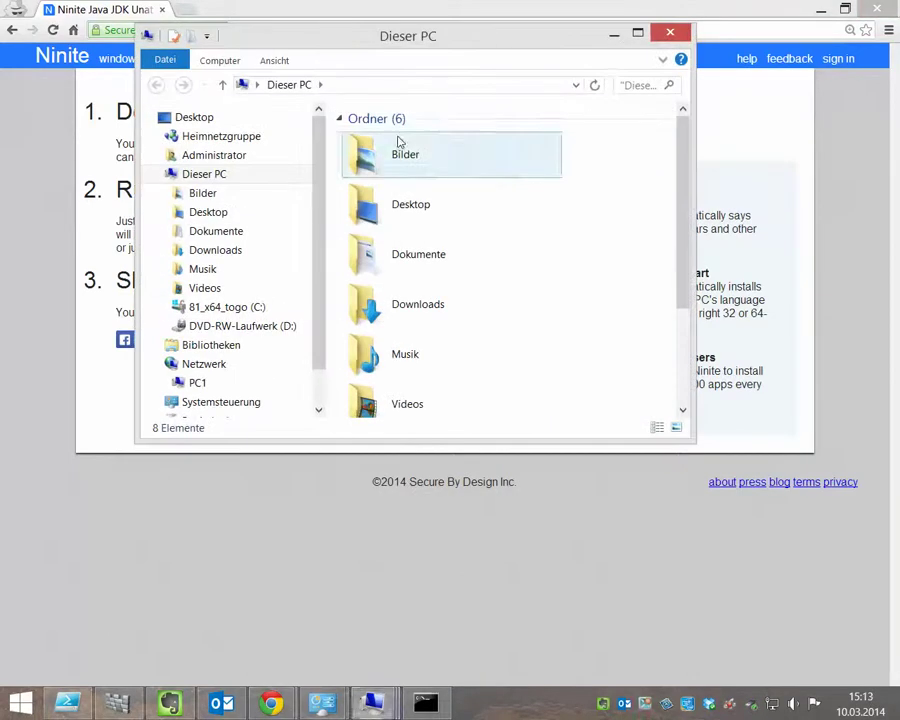
pyautogui.click(637, 40)
# Rerun the installer from C:\aaa_daten\aaa_temp and close it once all apps report up to date.
pyautogui.doubleClick(354, 256)
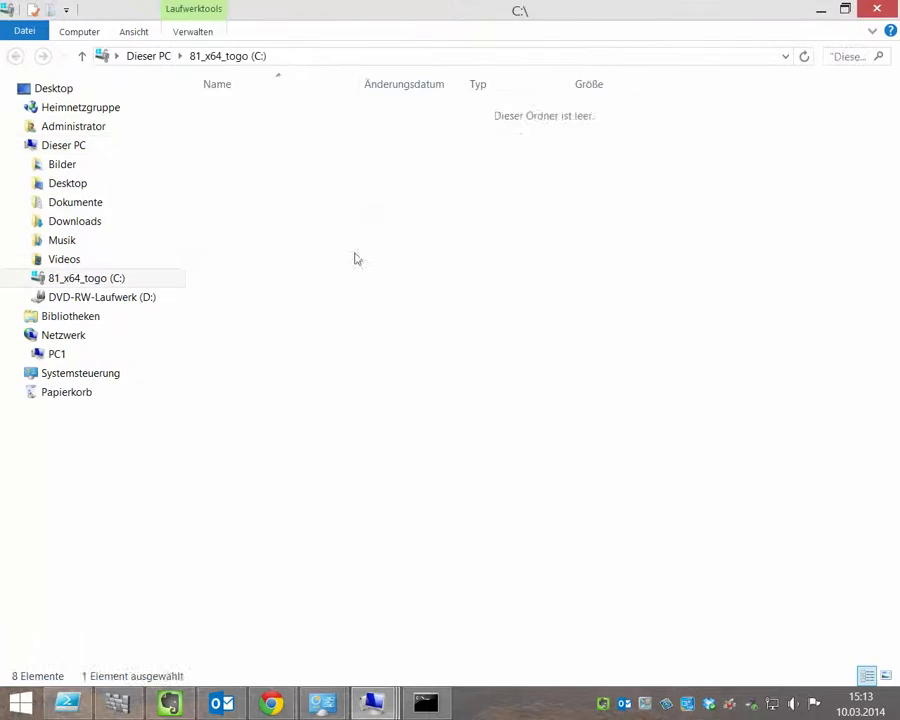
pyautogui.doubleClick(297, 131)
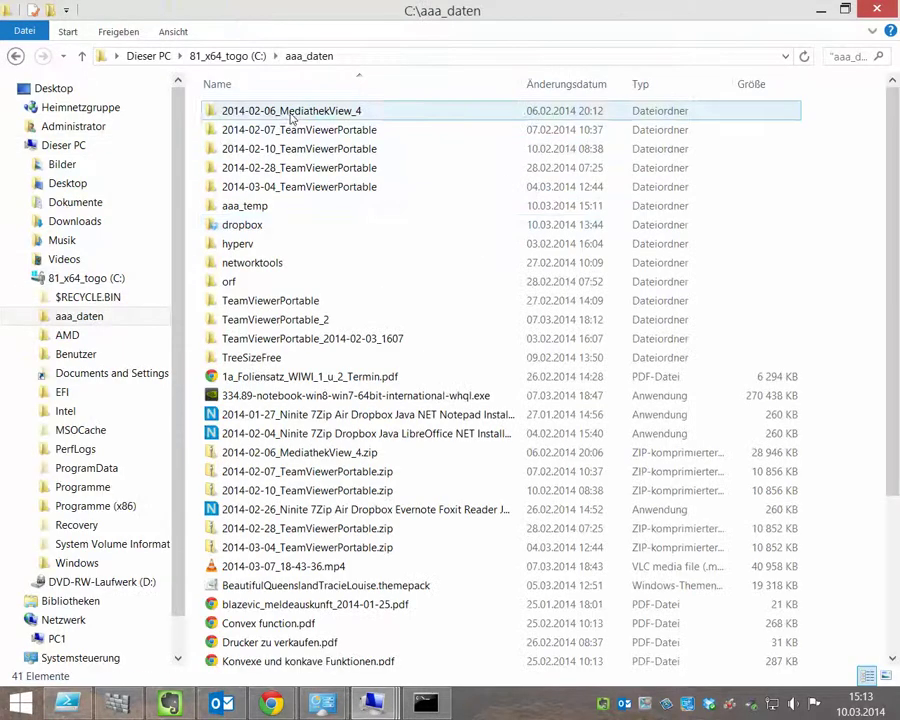
pyautogui.doubleClick(268, 208)
pyautogui.doubleClick(299, 228)
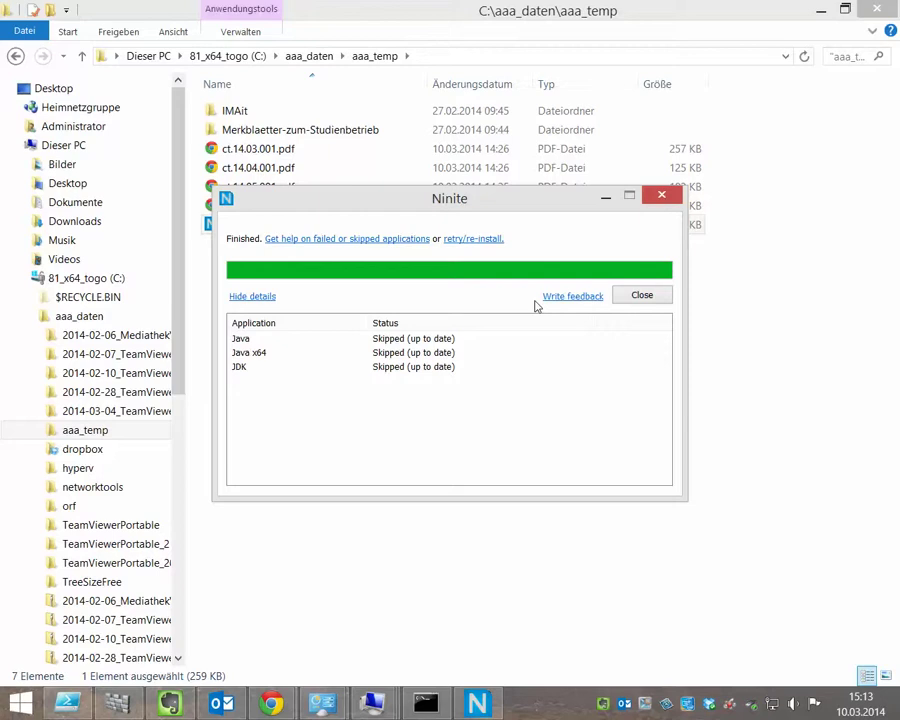
pyautogui.click(645, 302)
pyautogui.click(820, 9)
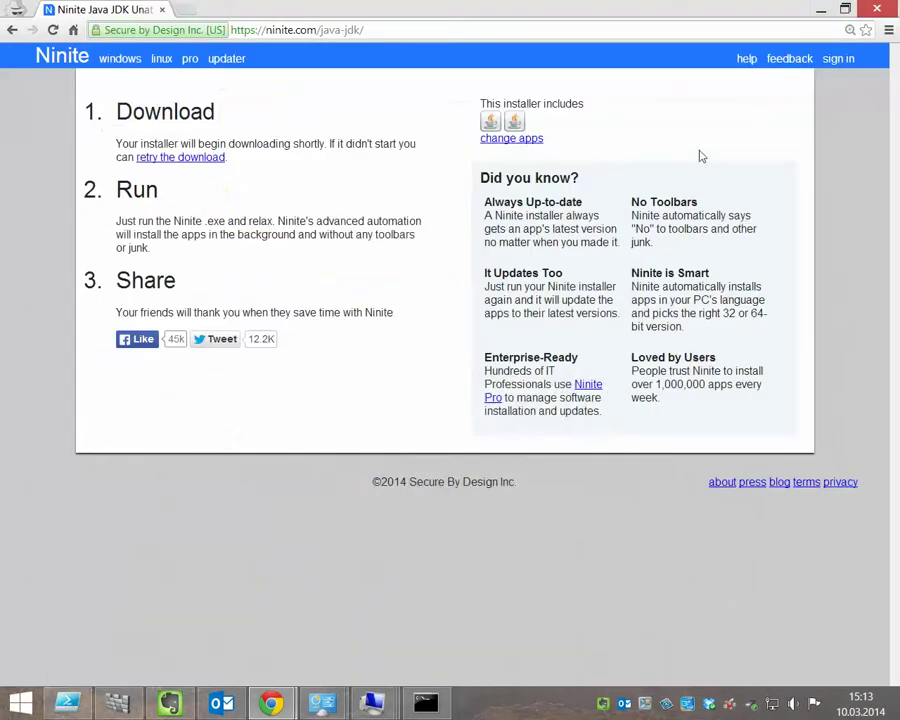
pyautogui.click(290, 32)
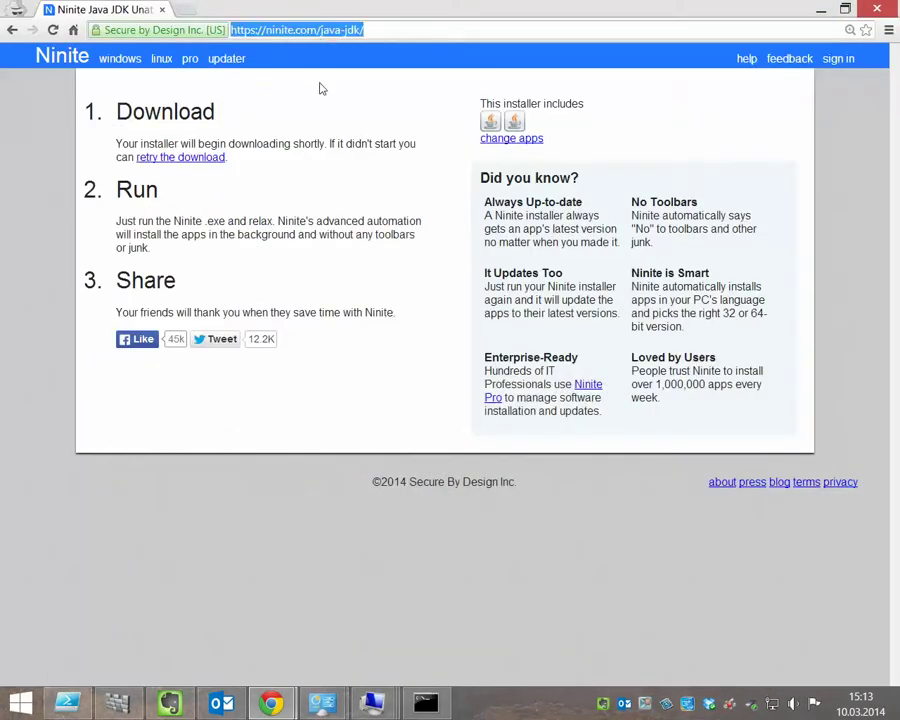